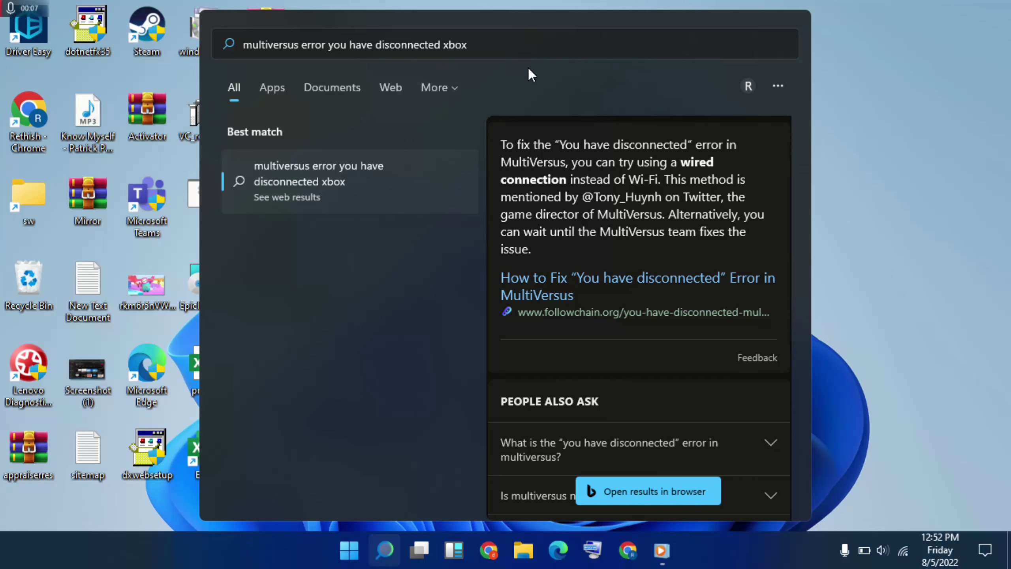
Dismiss the old search results and launch Settings from a 'settings' Windows Search.
left_click(872, 98)
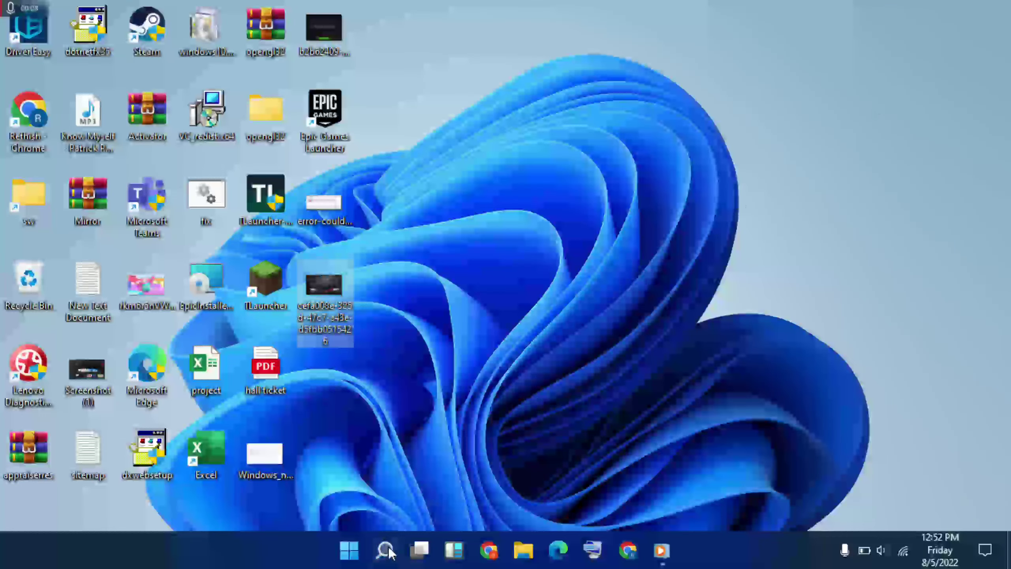
left_click(387, 548)
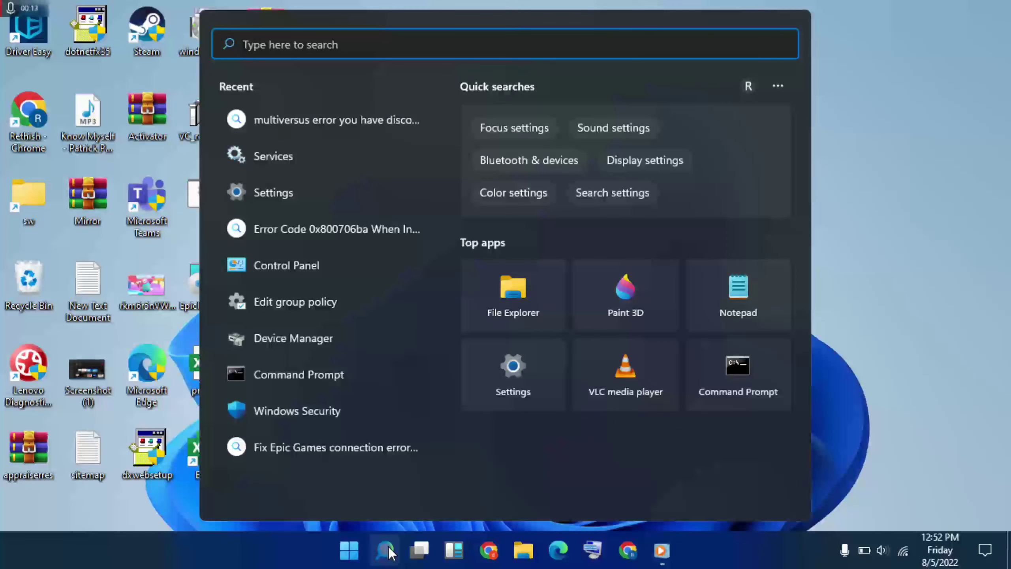
type("sett")
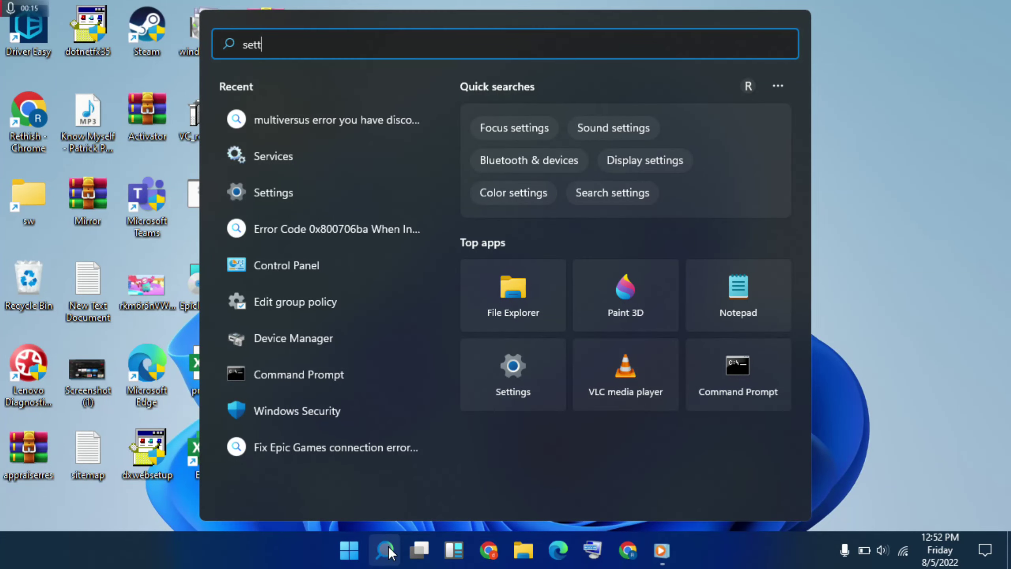
type("ings")
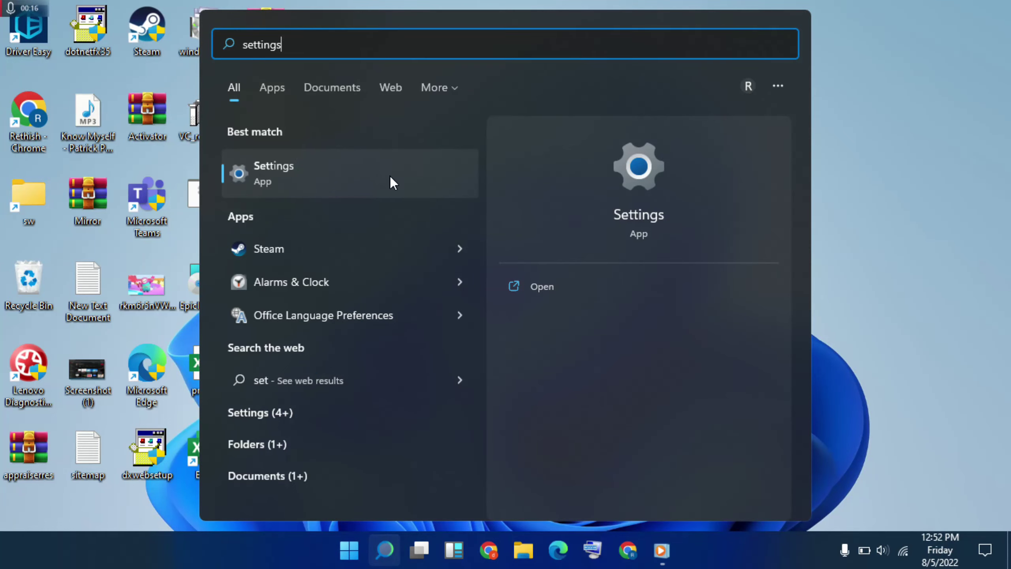
left_click(372, 168)
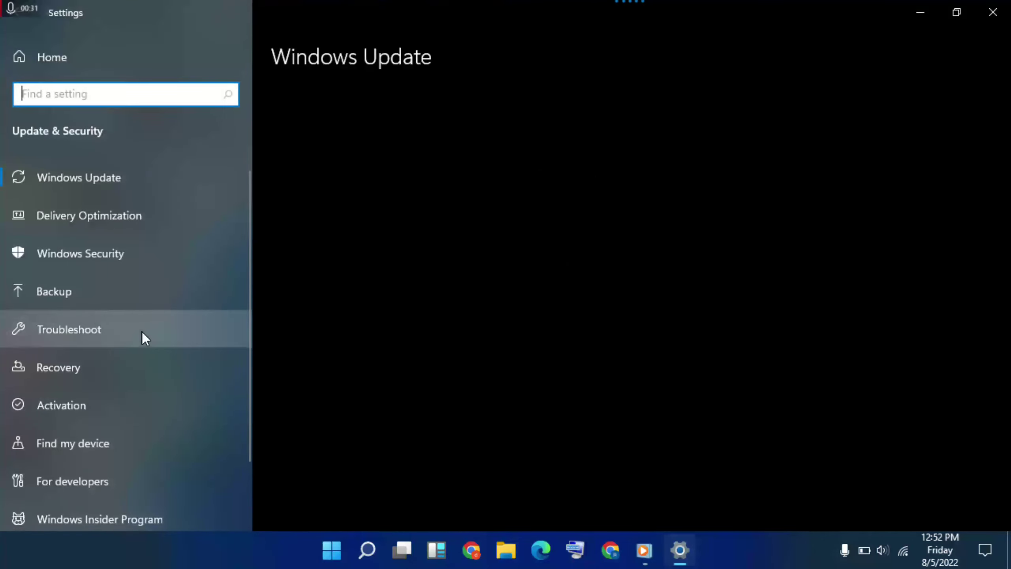
Run the Windows Store Apps troubleshooter from Additional troubleshooters, then return to Settings home.
left_click(157, 326)
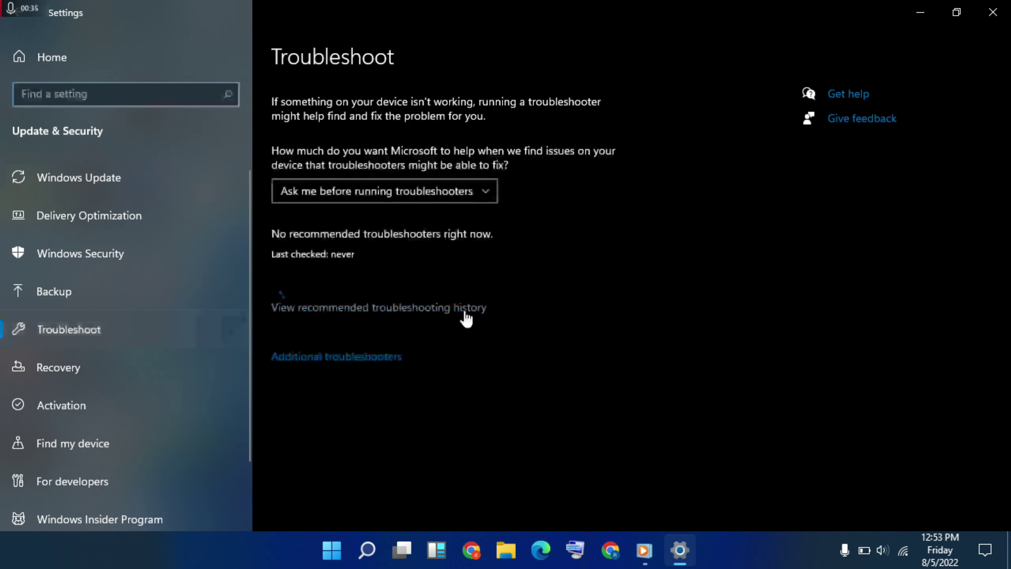
left_click(360, 356)
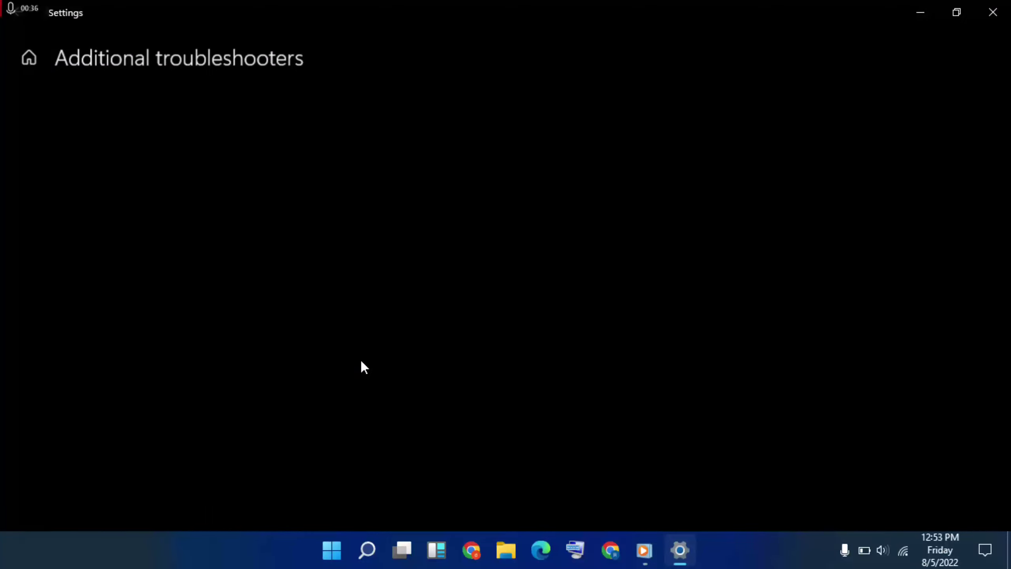
scroll(360, 359, "down", 10)
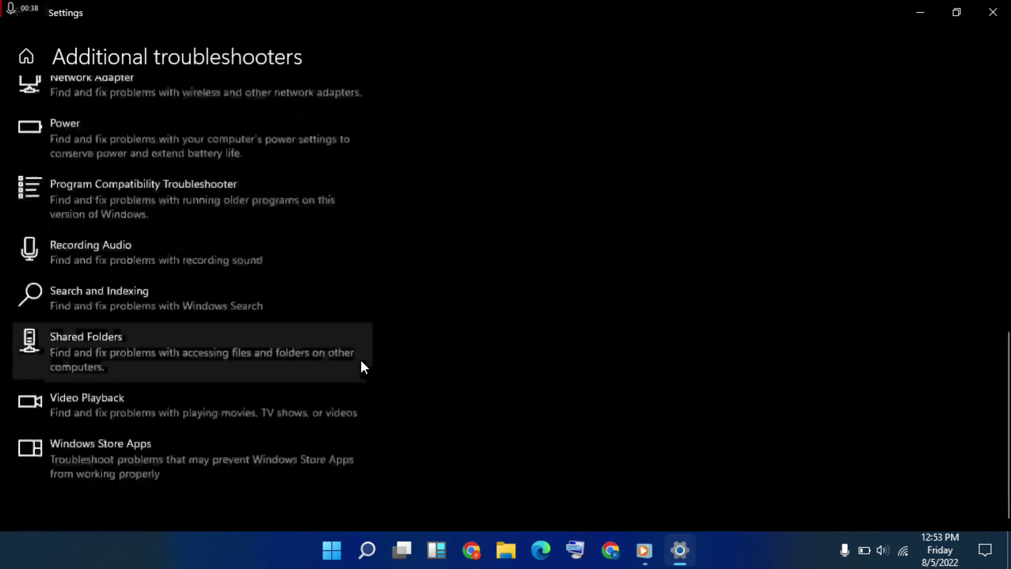
left_click(173, 457)
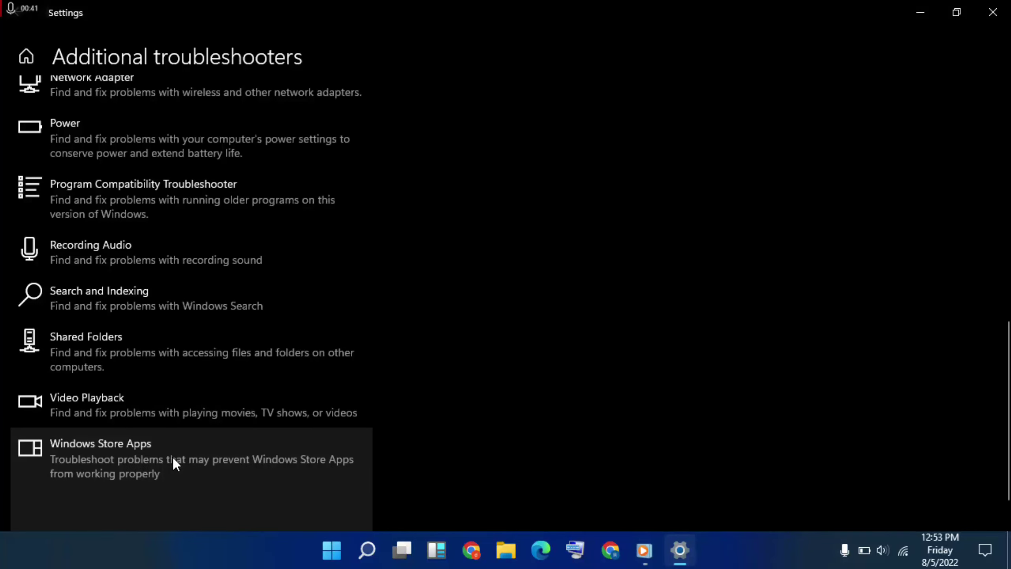
left_click(271, 521)
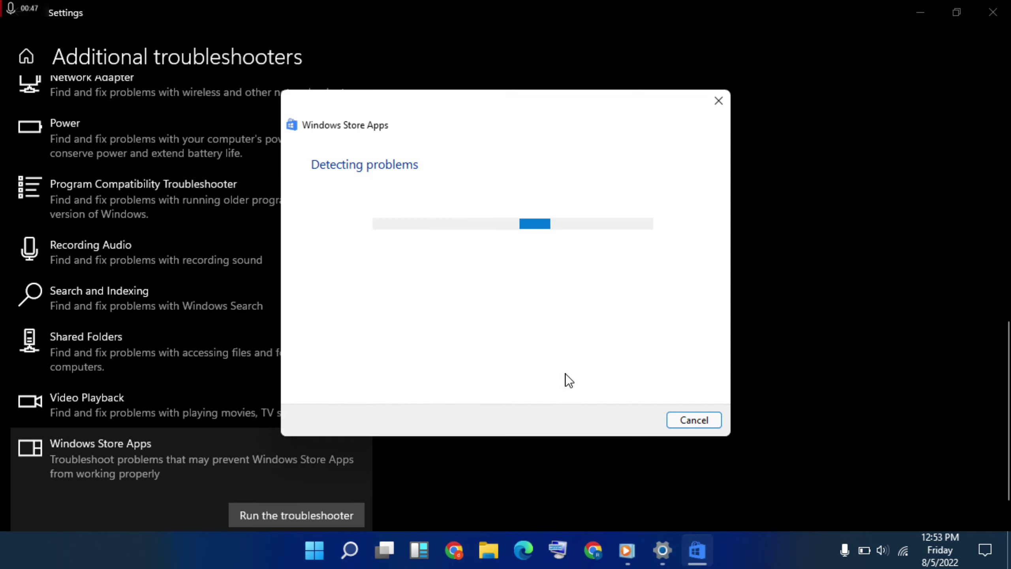
left_click(17, 46)
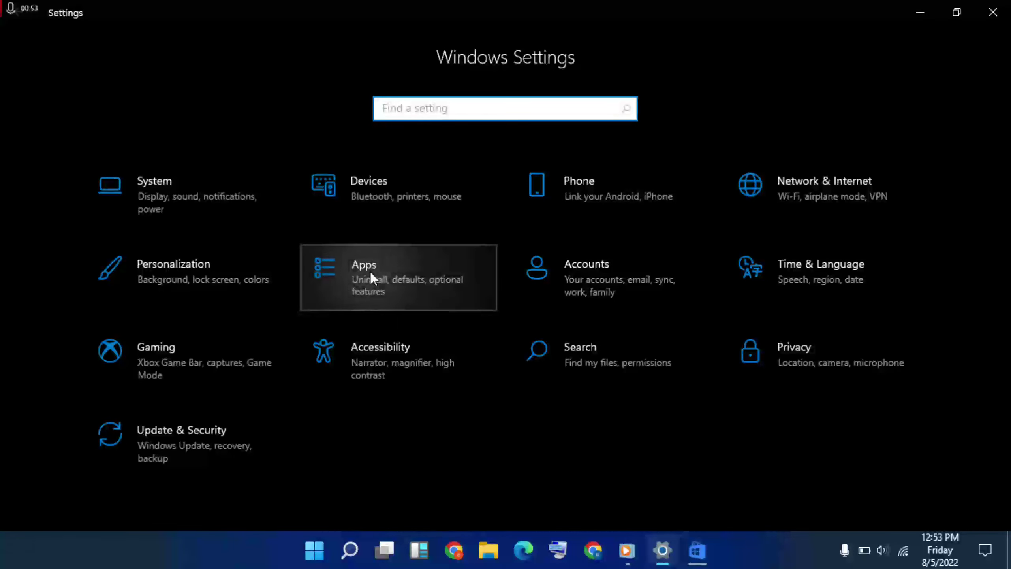
Go to the Apps section from the Settings home page.
left_click(370, 272)
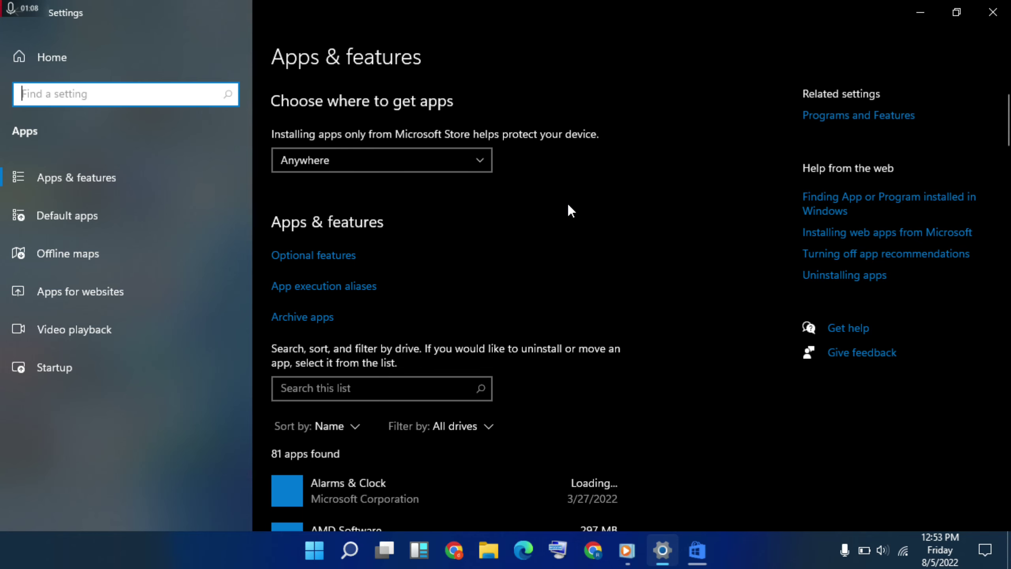
scroll(714, 207, "down", 15)
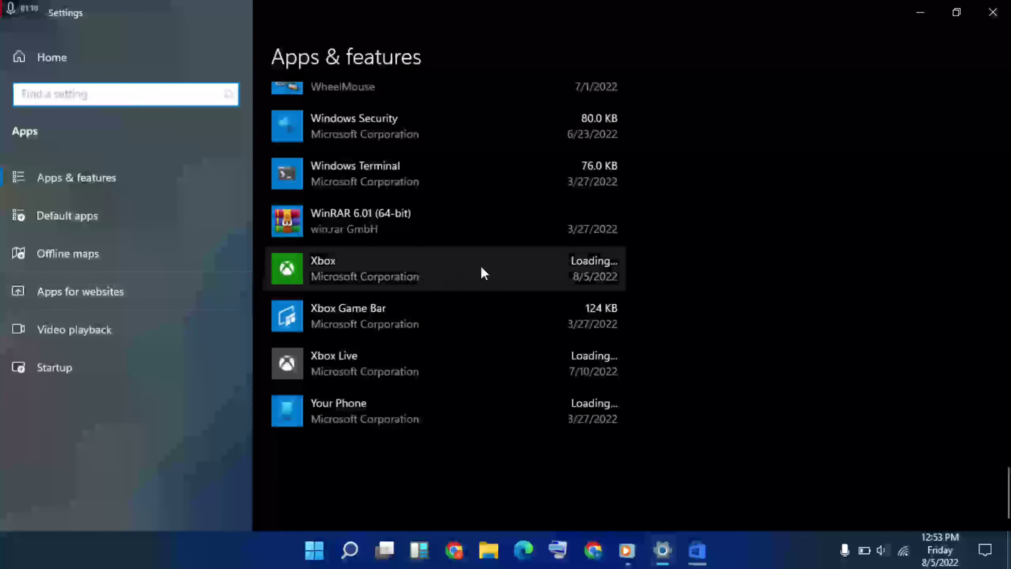
Repair the Xbox app from its advanced options page.
left_click(422, 272)
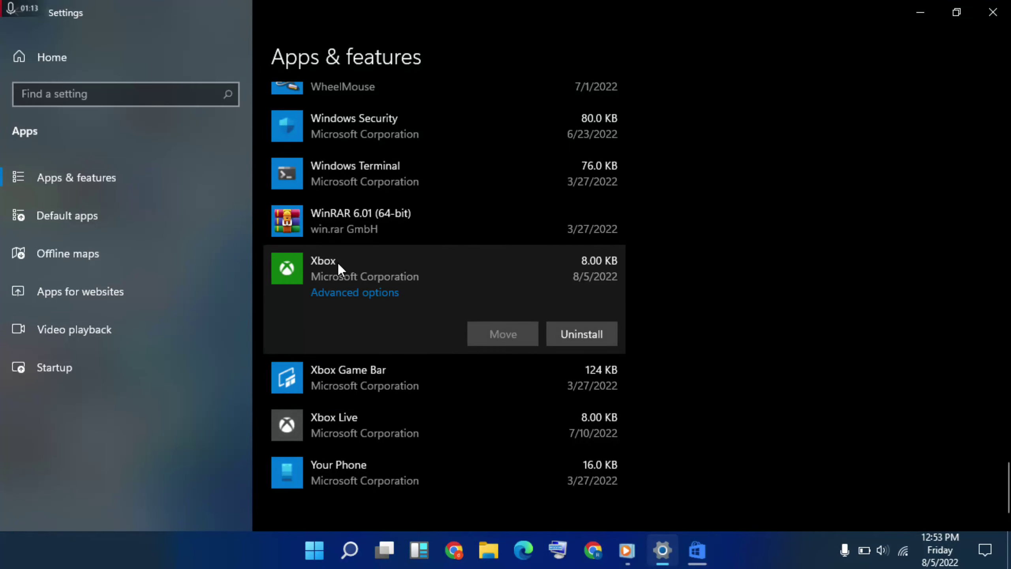
left_click(360, 292)
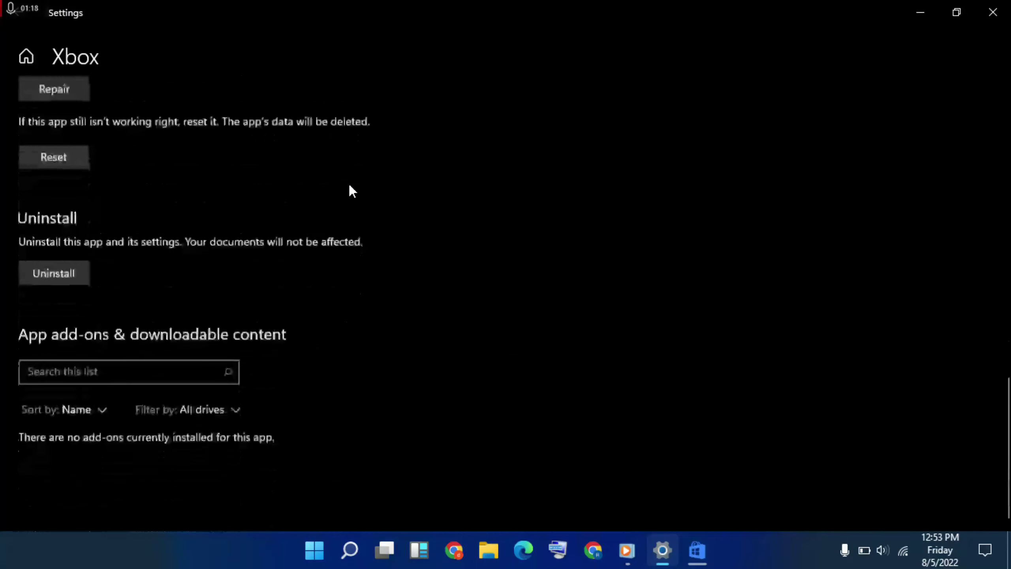
scroll(232, 169, "up", 8)
scroll(231, 170, "down", 5)
scroll(231, 170, "down", 2)
scroll(232, 170, "down", 3)
scroll(231, 170, "down", 5)
scroll(230, 163, "up", 3)
scroll(230, 162, "up", 2)
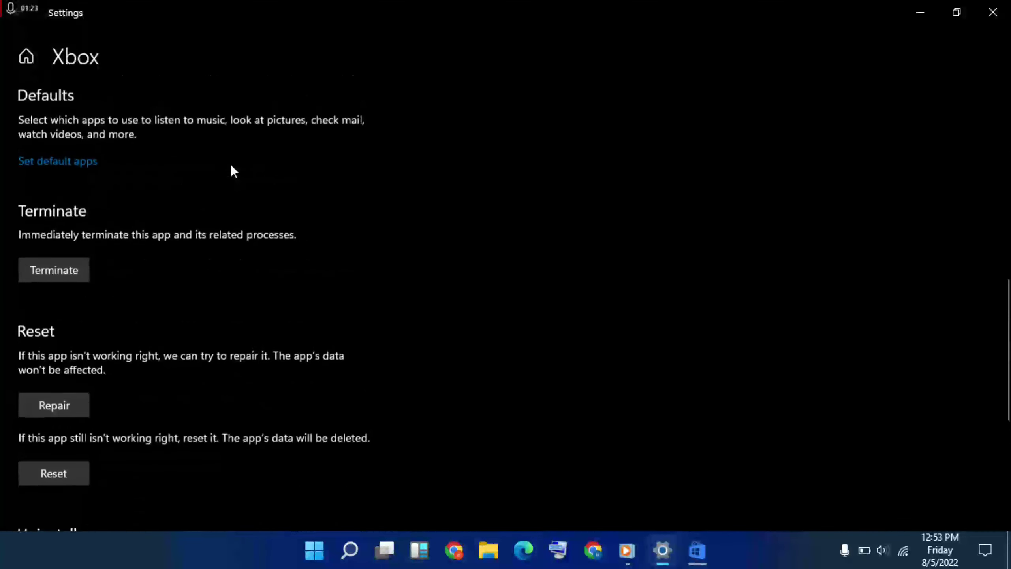
scroll(230, 163, "up", 1)
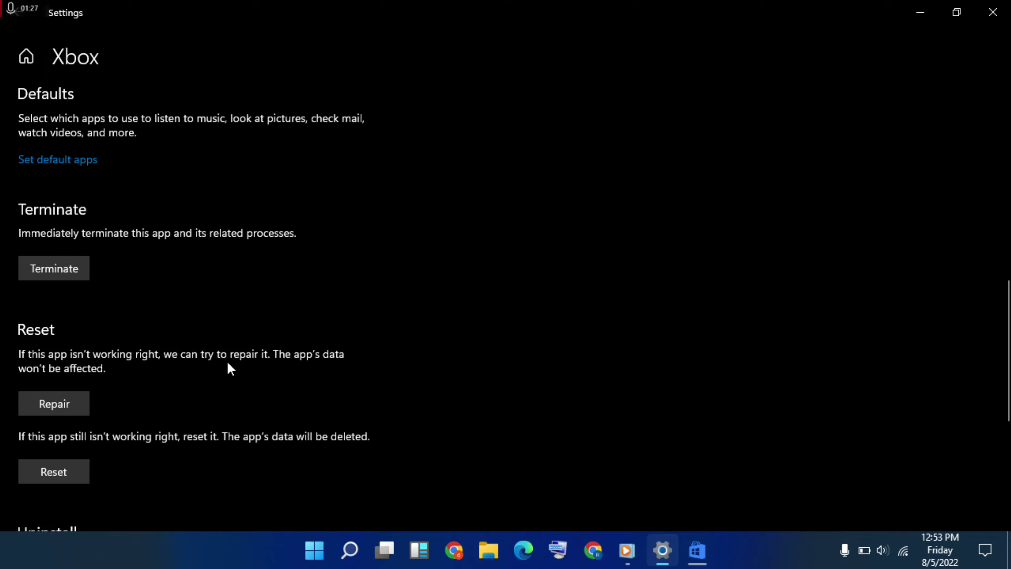
left_click(64, 402)
Reset the Xbox app's data, confirming the deletion, and bring up the Start menu.
left_click(76, 473)
left_click(187, 434)
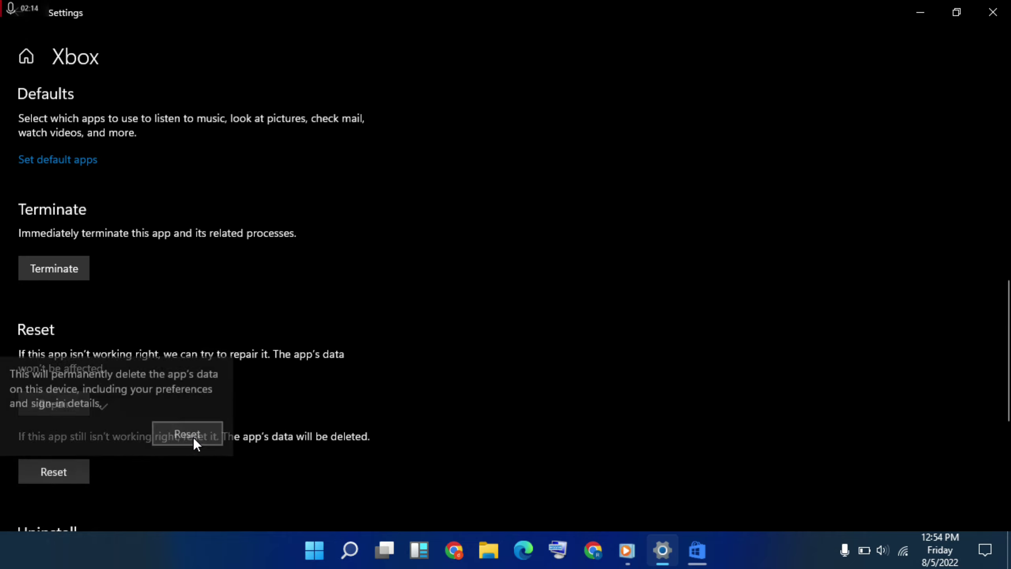
scroll(462, 421, "down", 5)
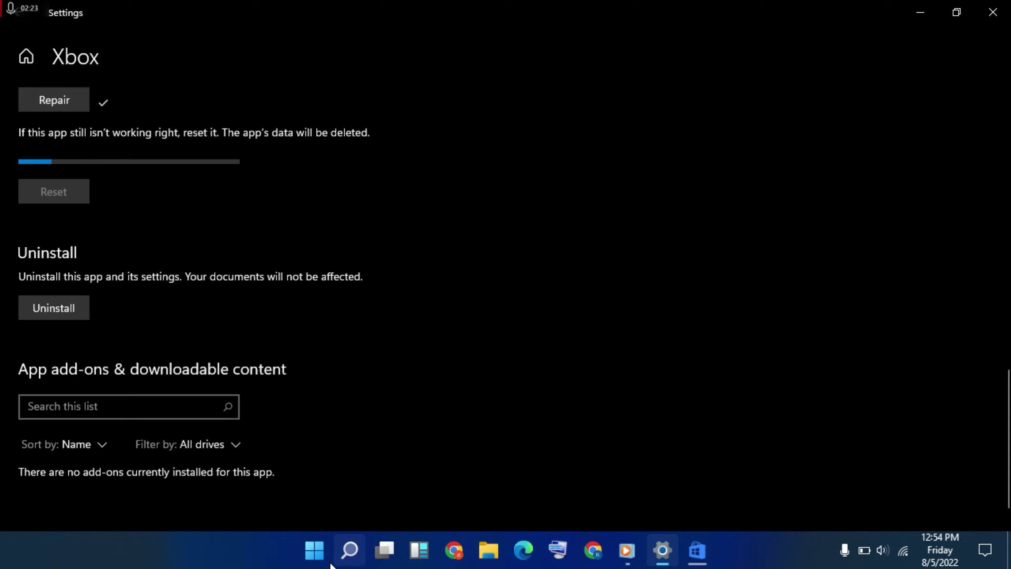
left_click(315, 549)
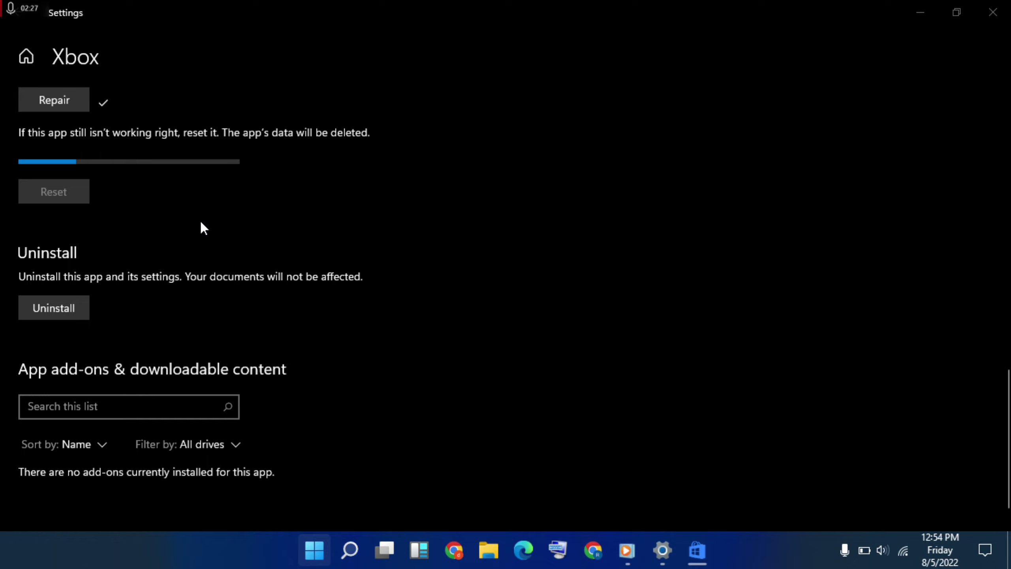
key("super")
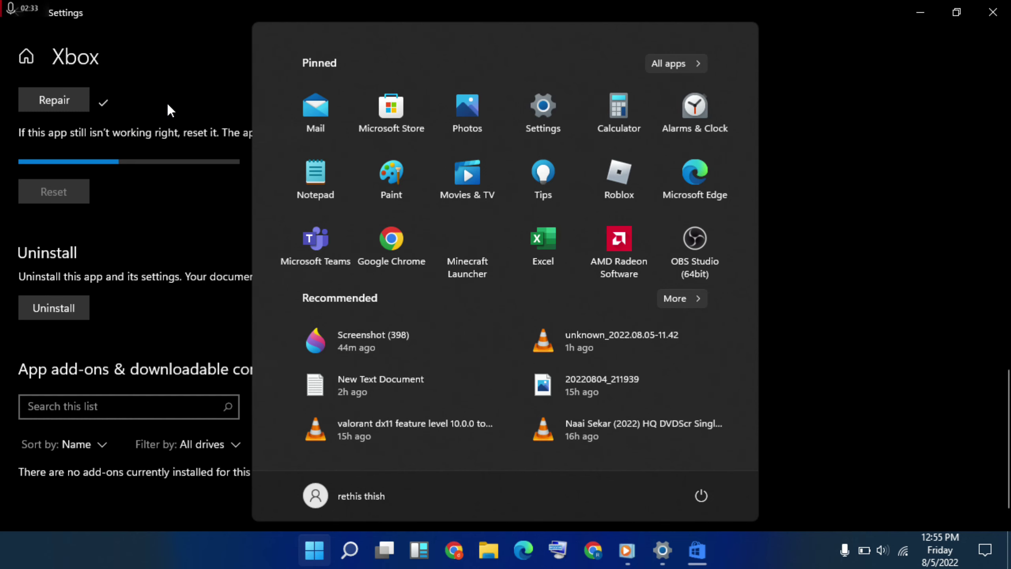
Dismiss the Start menu to reveal the troubleshooter's results.
key("super")
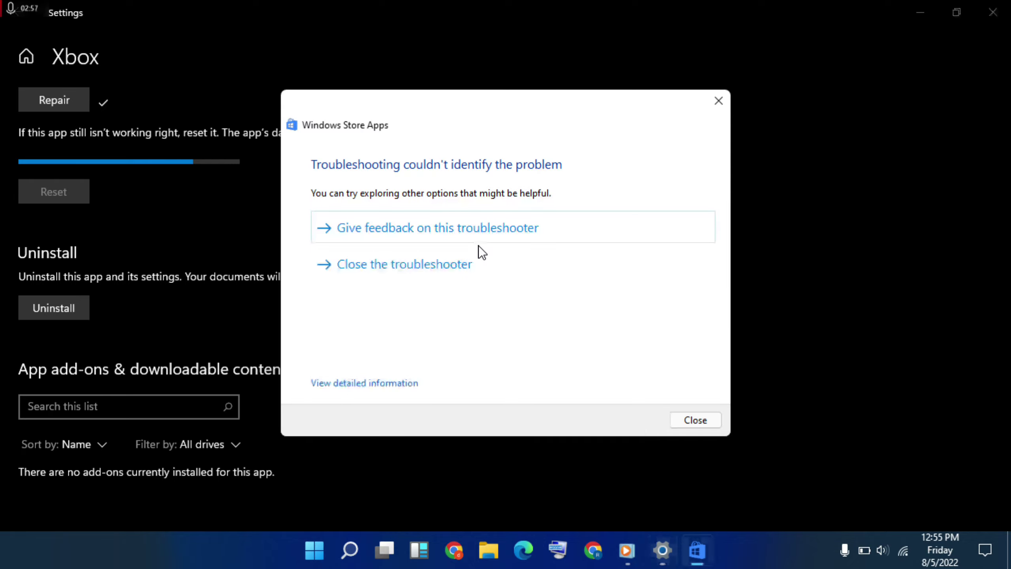
Close the finished troubleshooter, then close Settings once the Xbox reset completes.
left_click(478, 266)
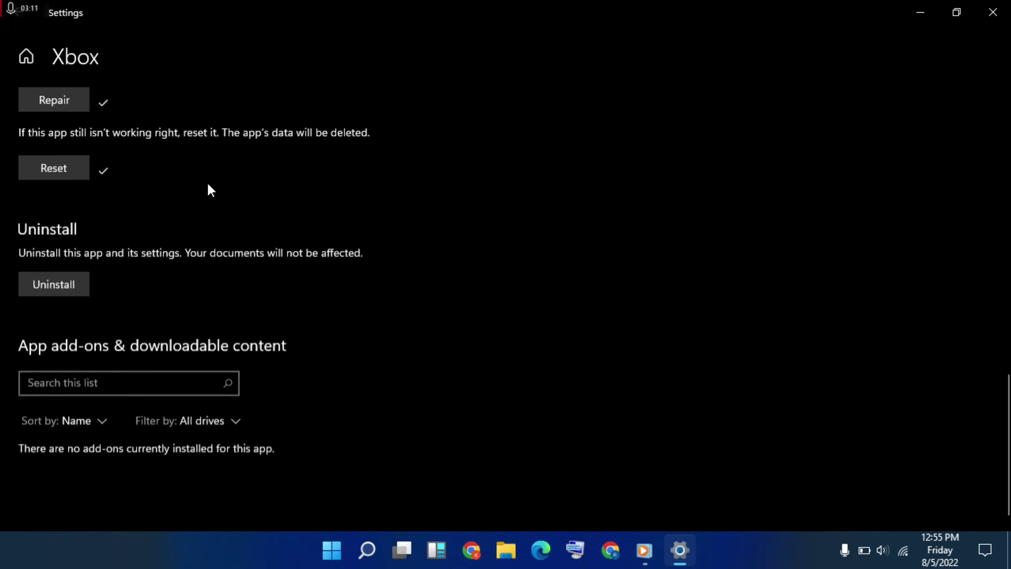
left_click(992, 12)
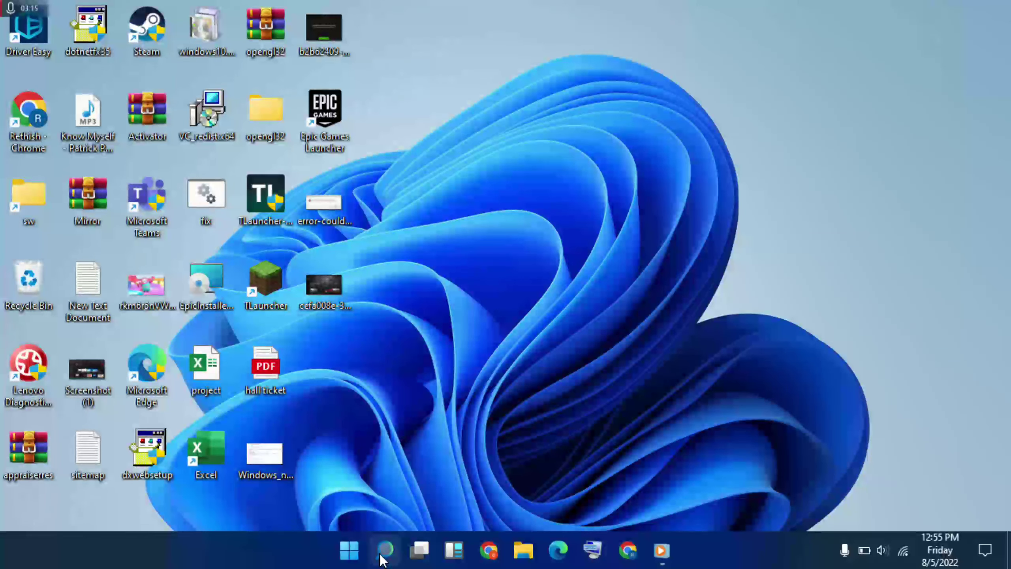
Launch Command Prompt as administrator from a 'cmd' search, approving the UAC prompt.
left_click(384, 551)
type("cmd")
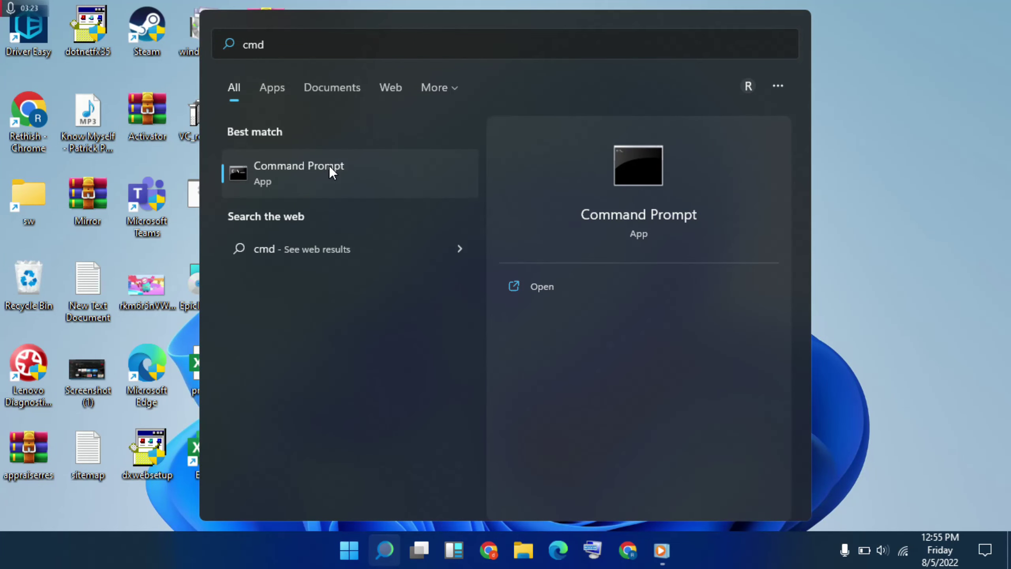
right_click(329, 166)
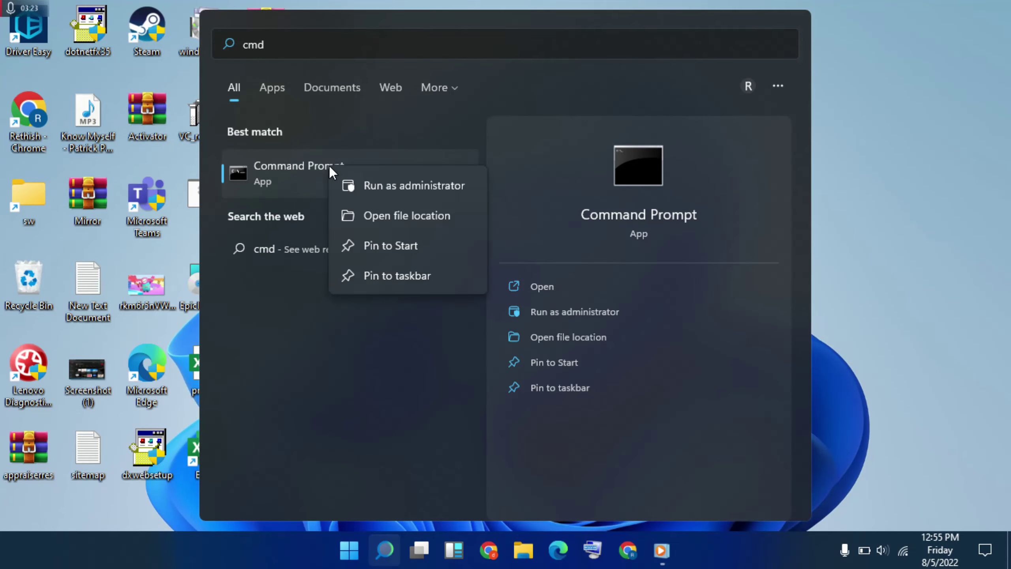
left_click(395, 186)
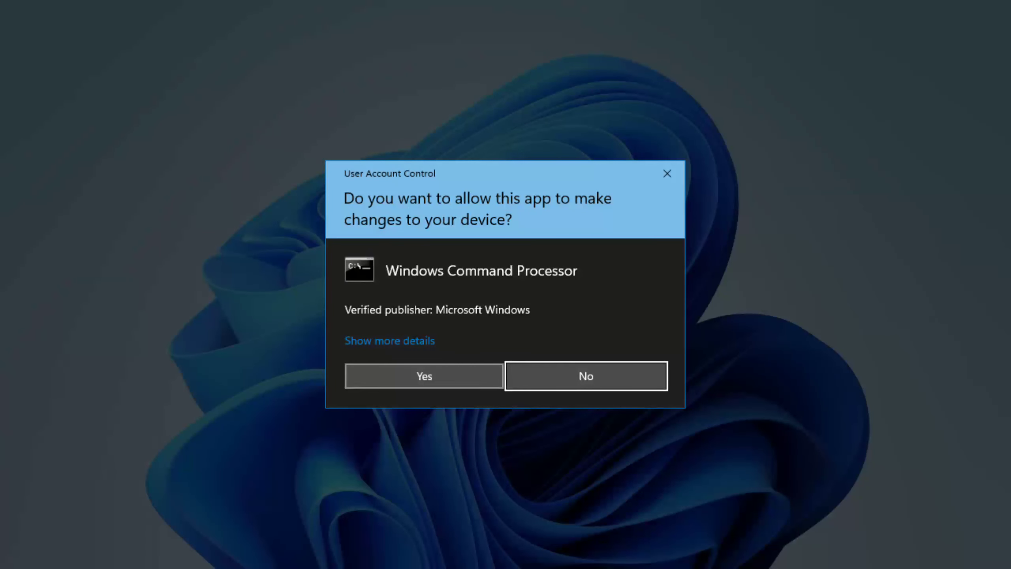
left_click(398, 379)
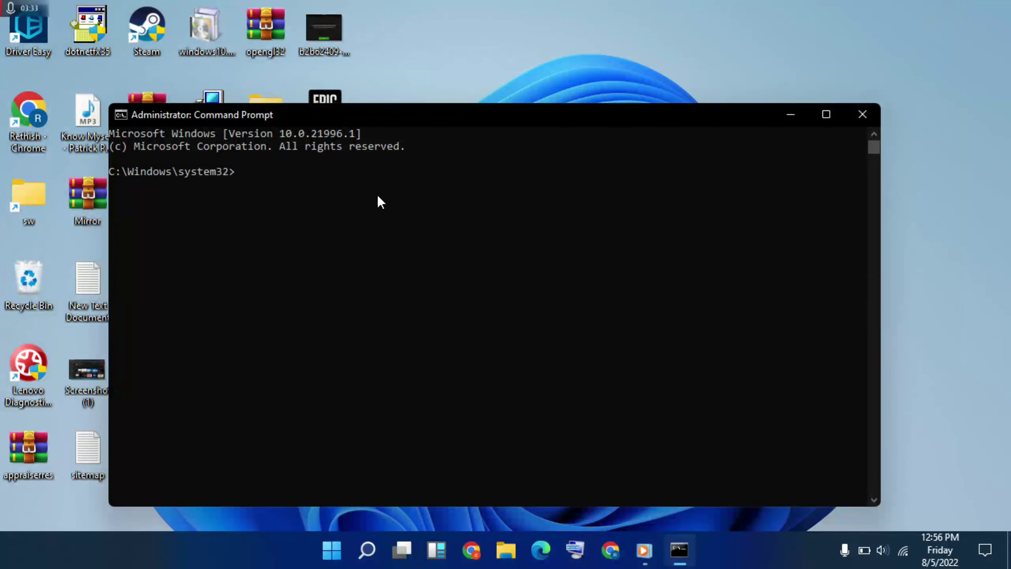
type("ipcon")
type("fig /flus")
type("hdns")
Run ipconfig /flushdns, then ipconfig /registerdns after correcting a typo.
key("Return")
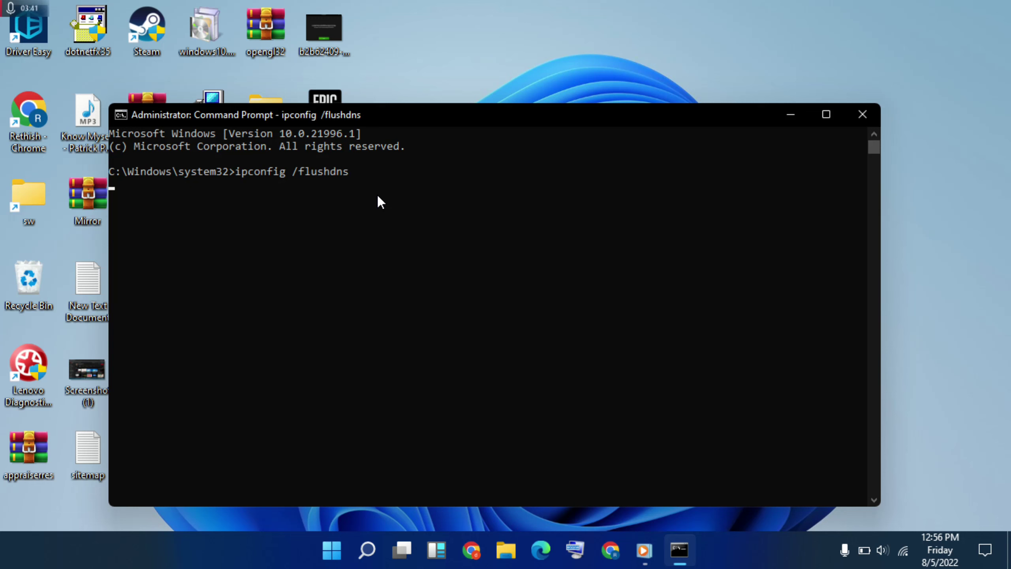
type("ip")
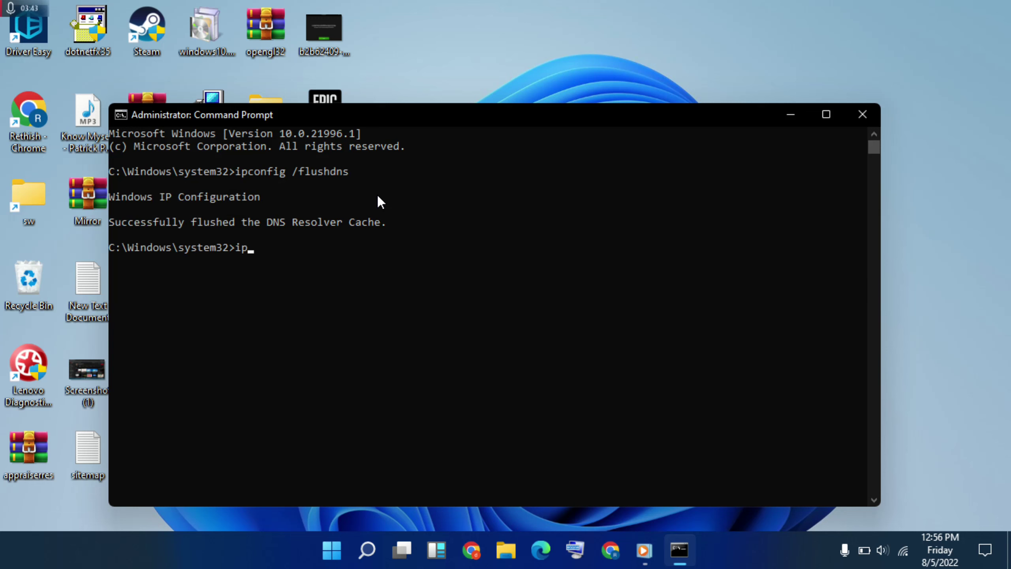
type("config")
type(" /r")
type("es")
key("BackSpace")
type("gist")
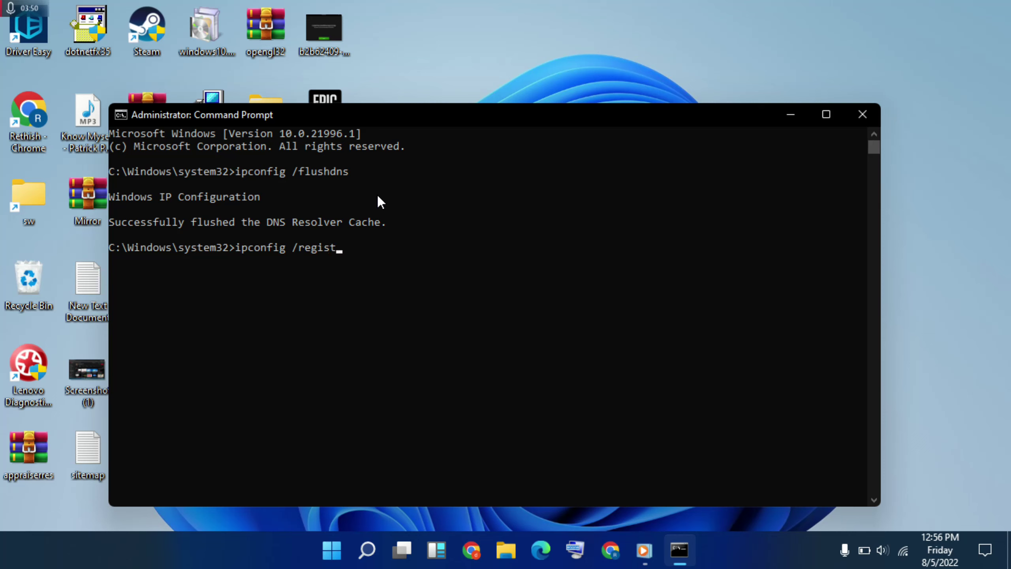
type("erdns")
key("Return")
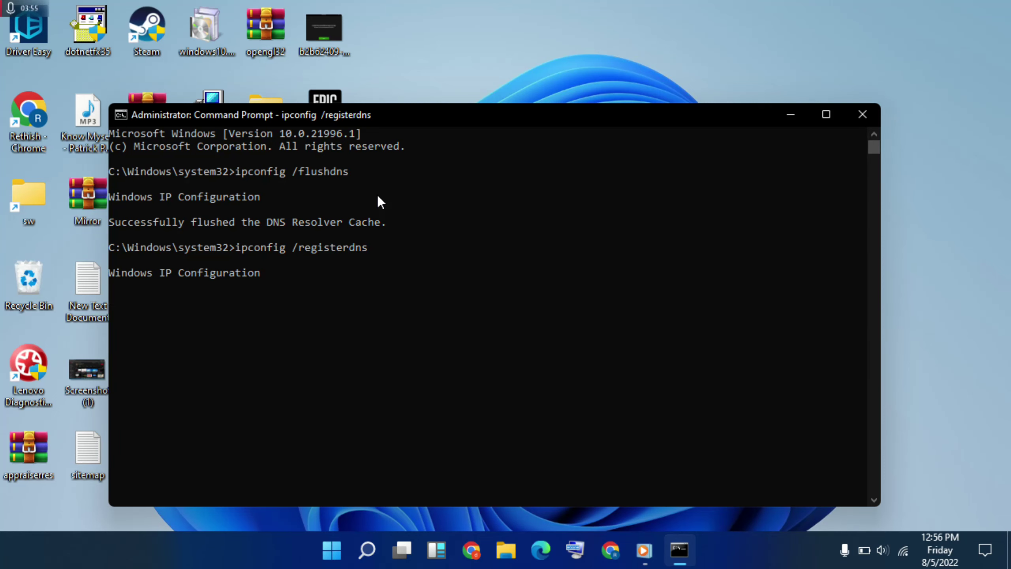
type("ne")
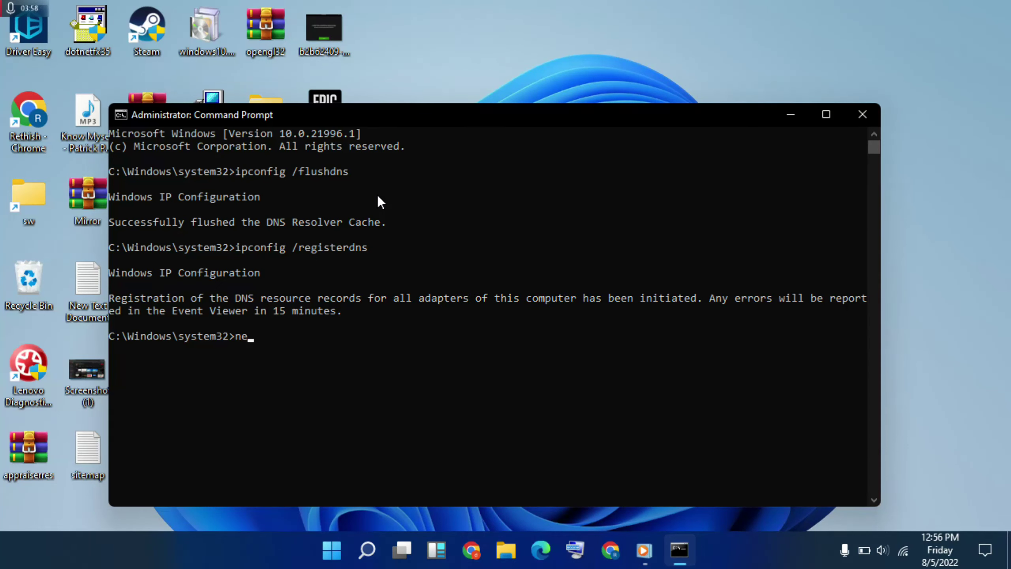
type("tsh int ")
type("ip rese")
type("t")
Run netsh int ip reset, then exit the Command Prompt.
key("Return")
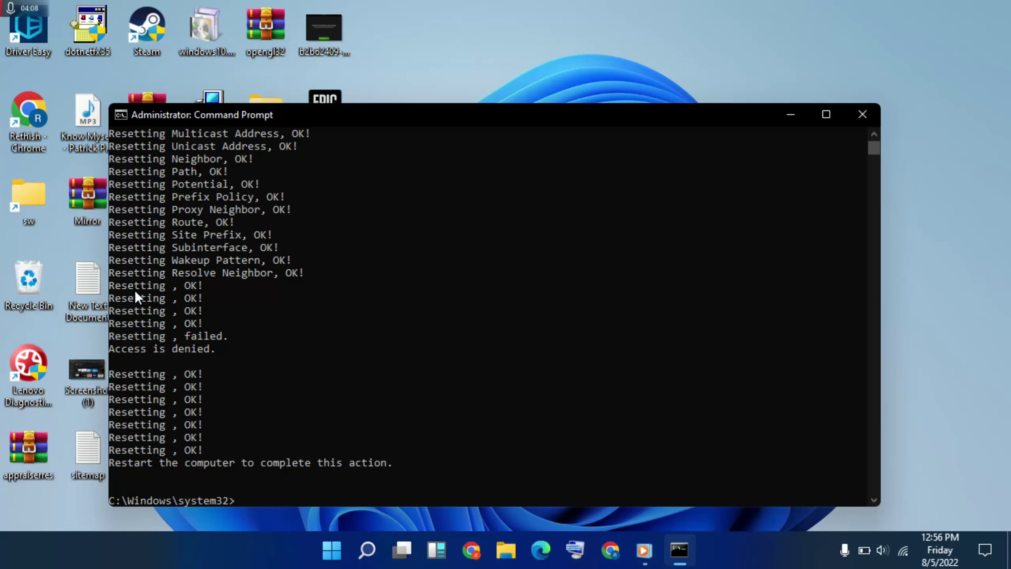
type("exit")
key("Return")
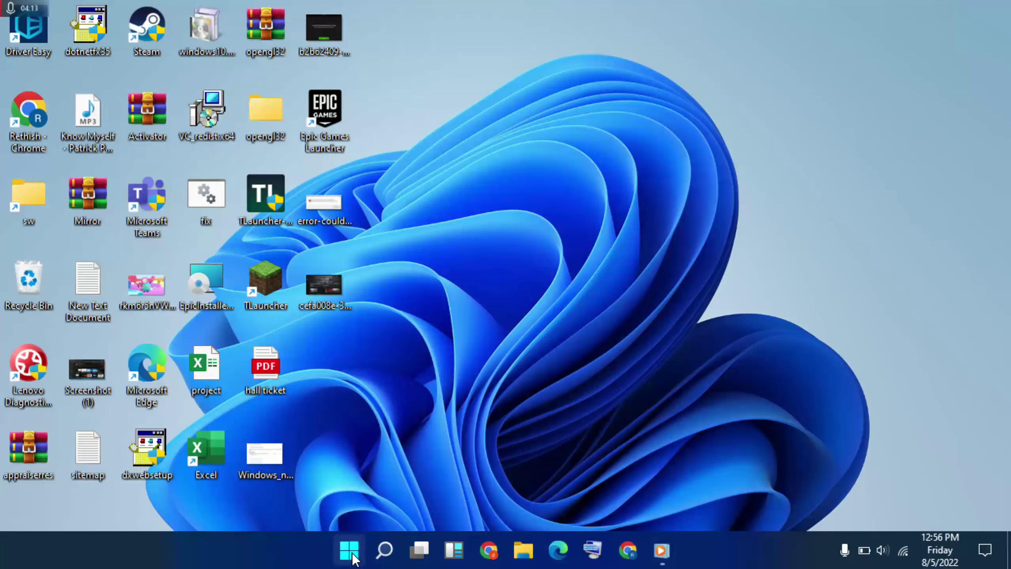
key("super")
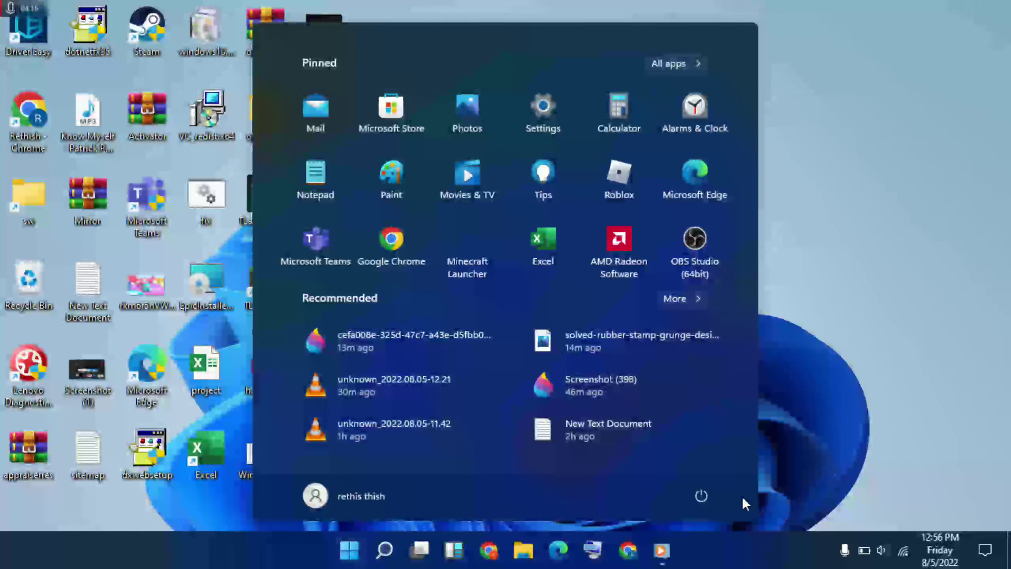
left_click(701, 496)
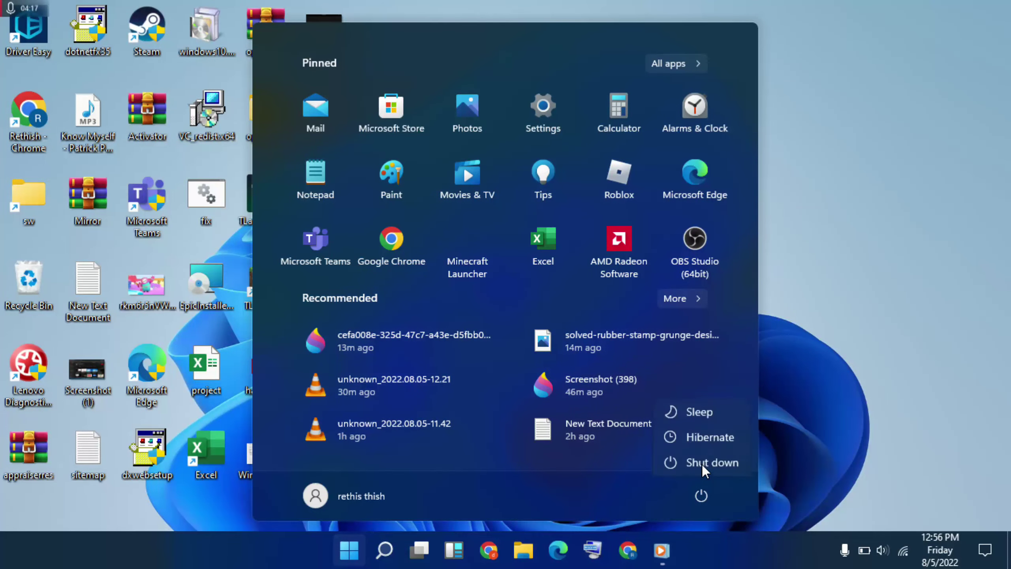
left_click(791, 436)
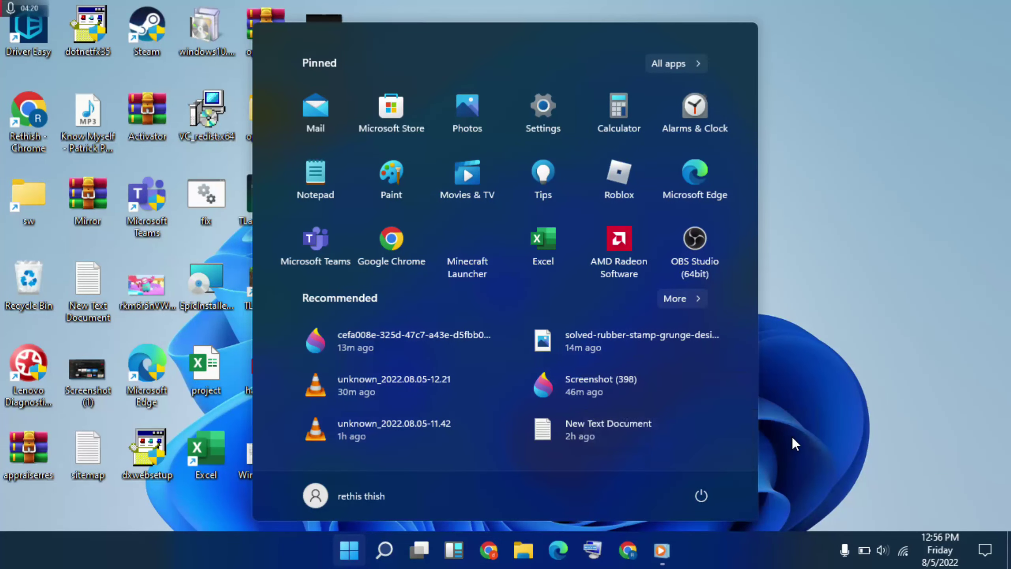
left_click(792, 436)
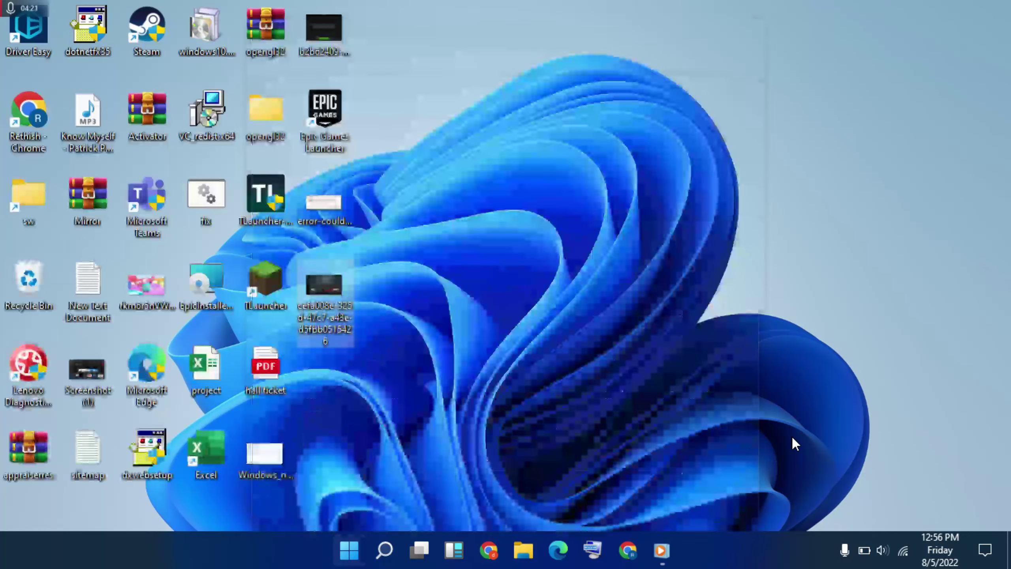